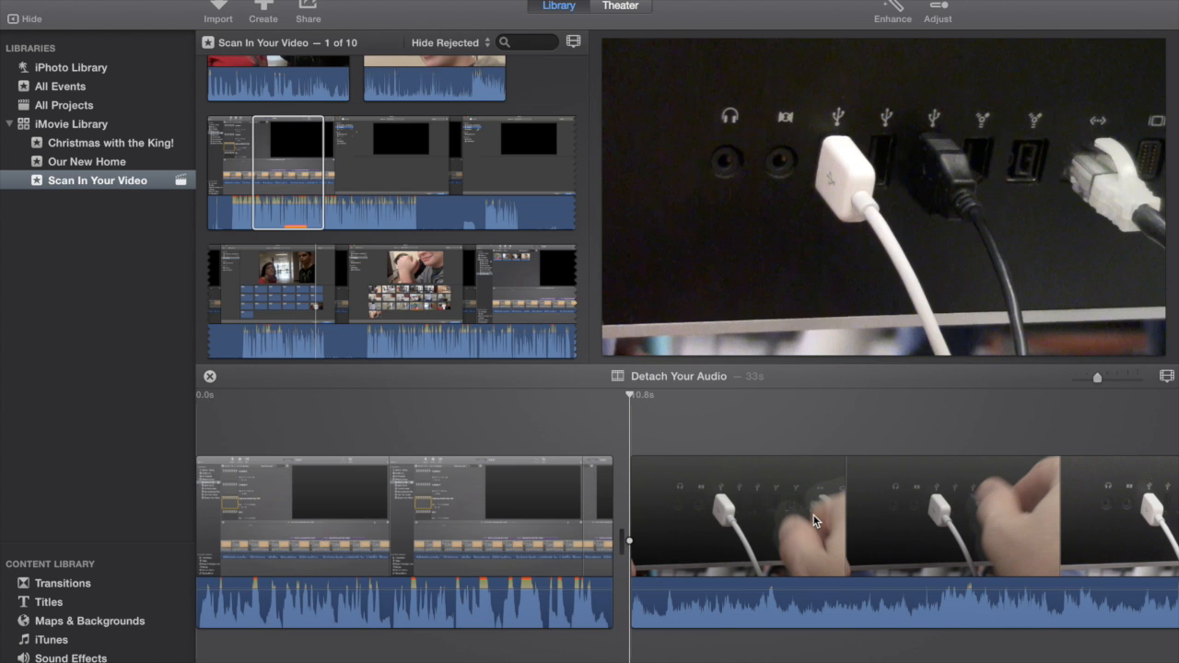
Step: Play the Detach Your Audio project from its beginning
{"action": "scroll", "coordinate": [402, 433], "scroll_direction": "left", "scroll_amount": 3}
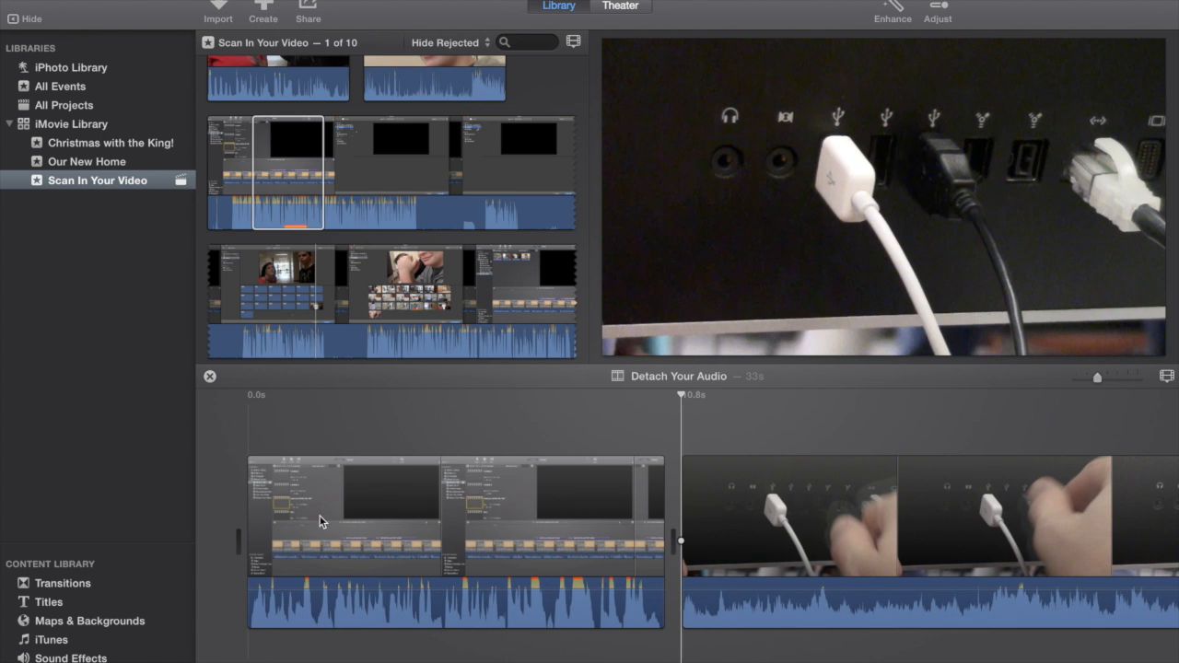
{"action": "left_click", "coordinate": [247, 432]}
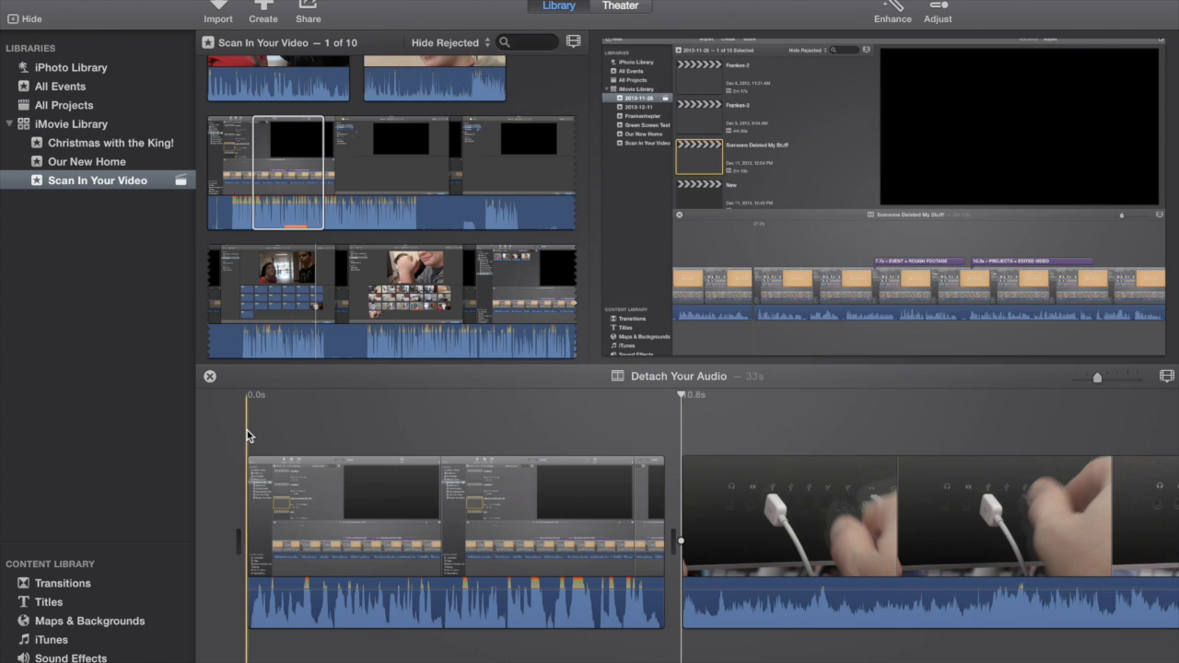
{"action": "key", "text": "space"}
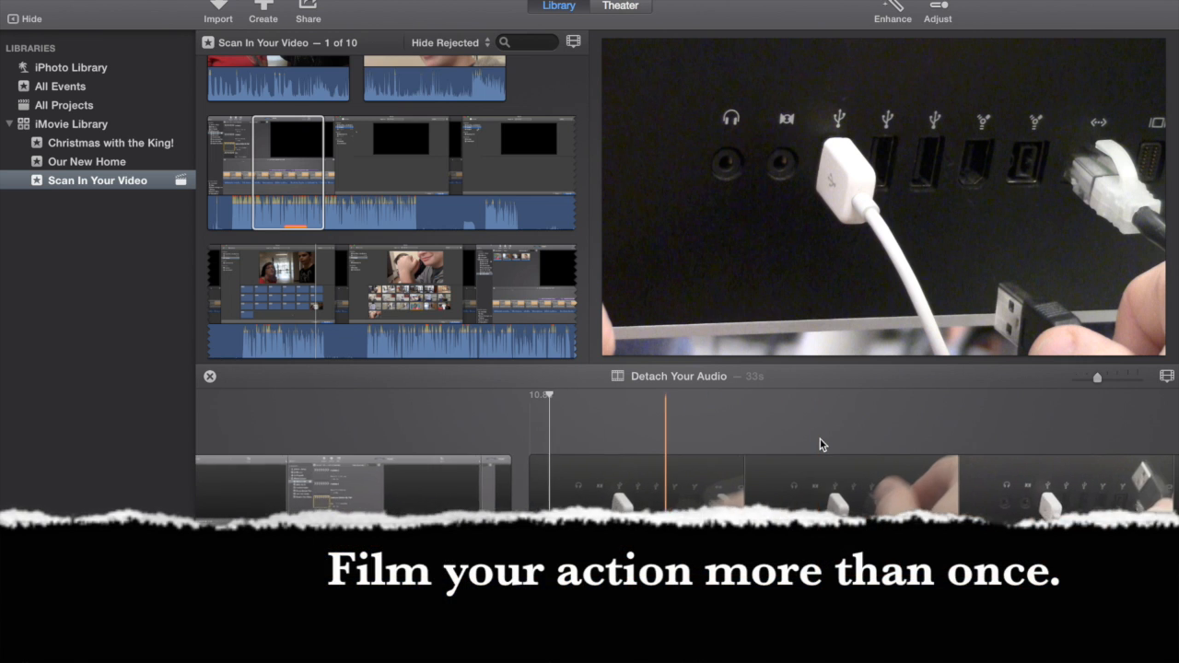
Step: Trim the start of the USB cable clip so it lasts 10.8 s, matching the length of the first clip
{"action": "scroll", "coordinate": [819, 439], "scroll_direction": "right", "scroll_amount": 5}
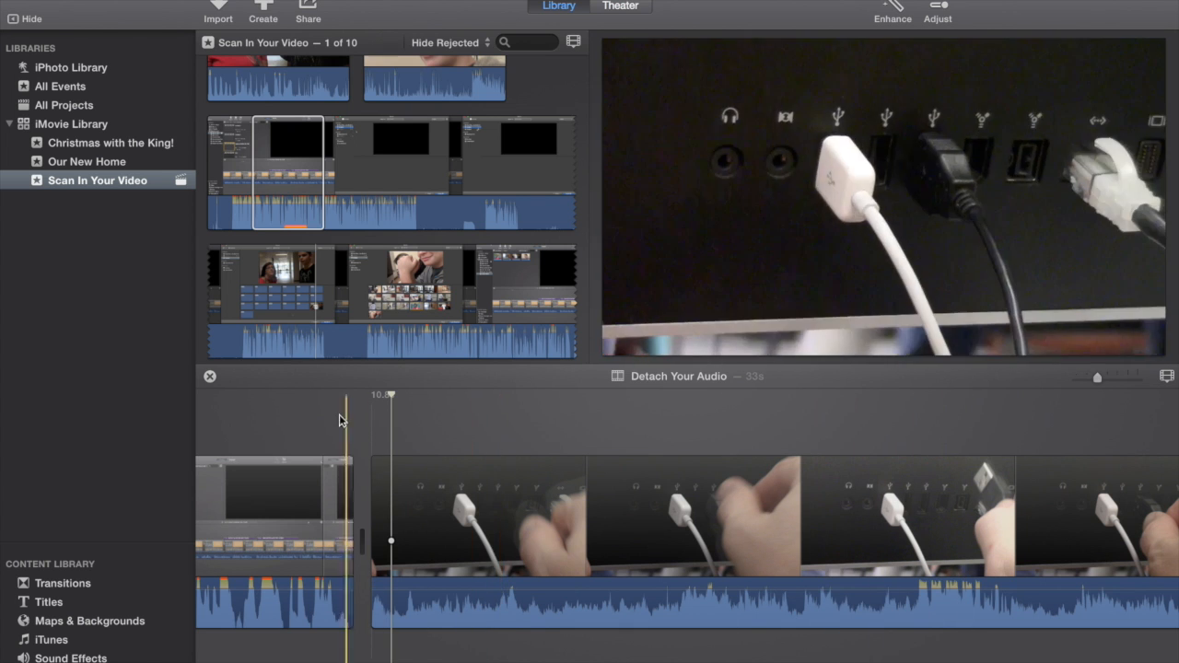
{"action": "scroll", "coordinate": [576, 425], "scroll_direction": "right", "scroll_amount": 5}
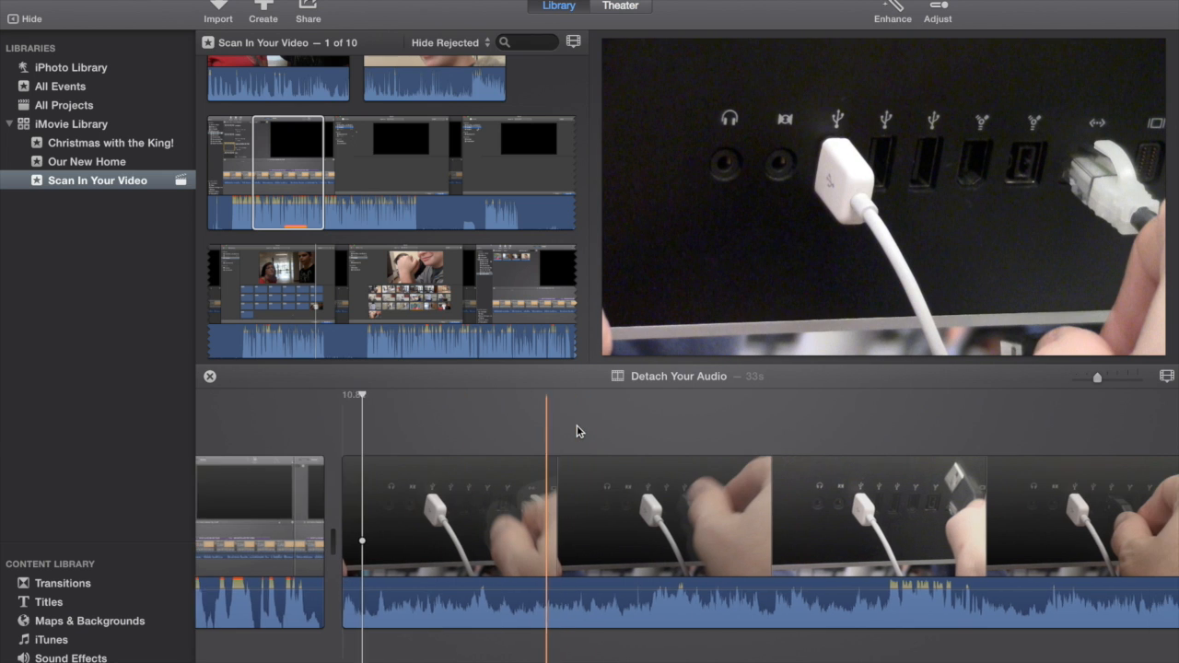
{"action": "scroll", "coordinate": [577, 425], "scroll_direction": "right", "scroll_amount": 1}
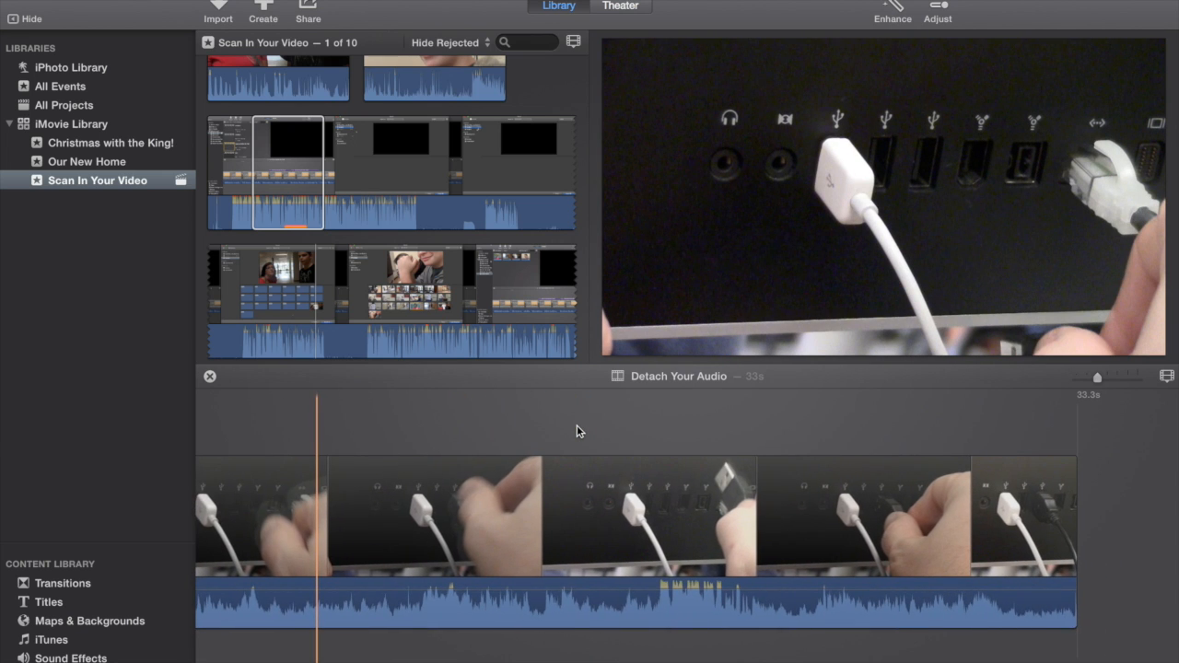
{"action": "scroll", "coordinate": [576, 431], "scroll_direction": "left", "scroll_amount": 5}
{"action": "scroll", "coordinate": [577, 431], "scroll_direction": "right", "scroll_amount": 4}
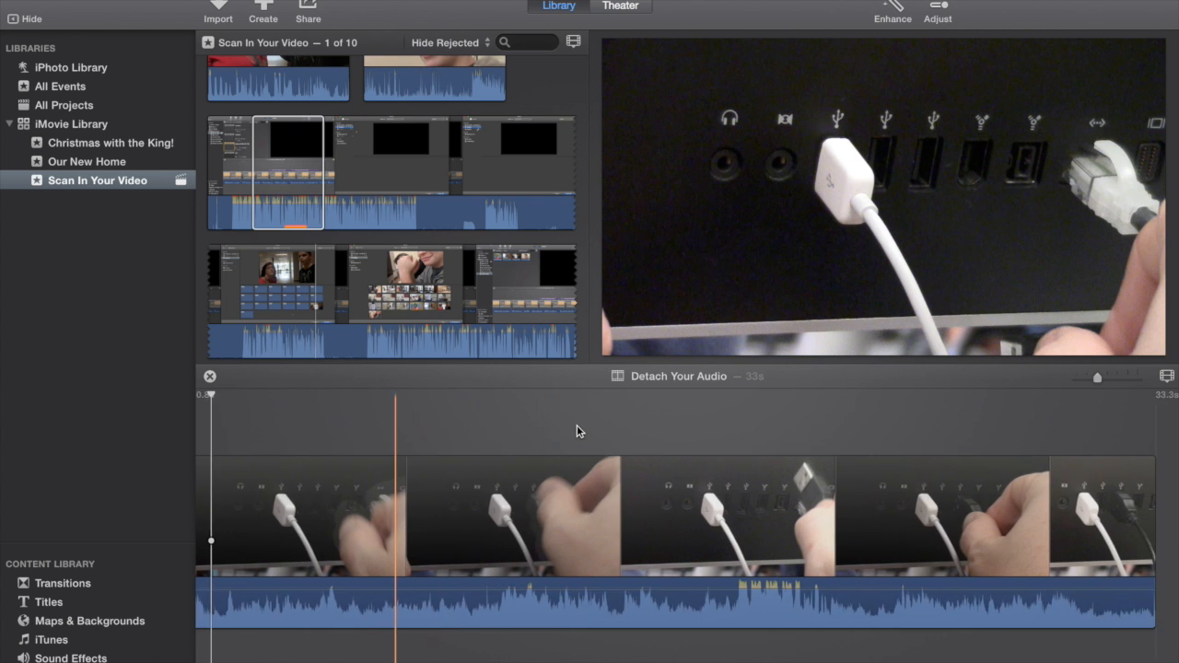
{"action": "scroll", "coordinate": [577, 425], "scroll_direction": "left", "scroll_amount": 8}
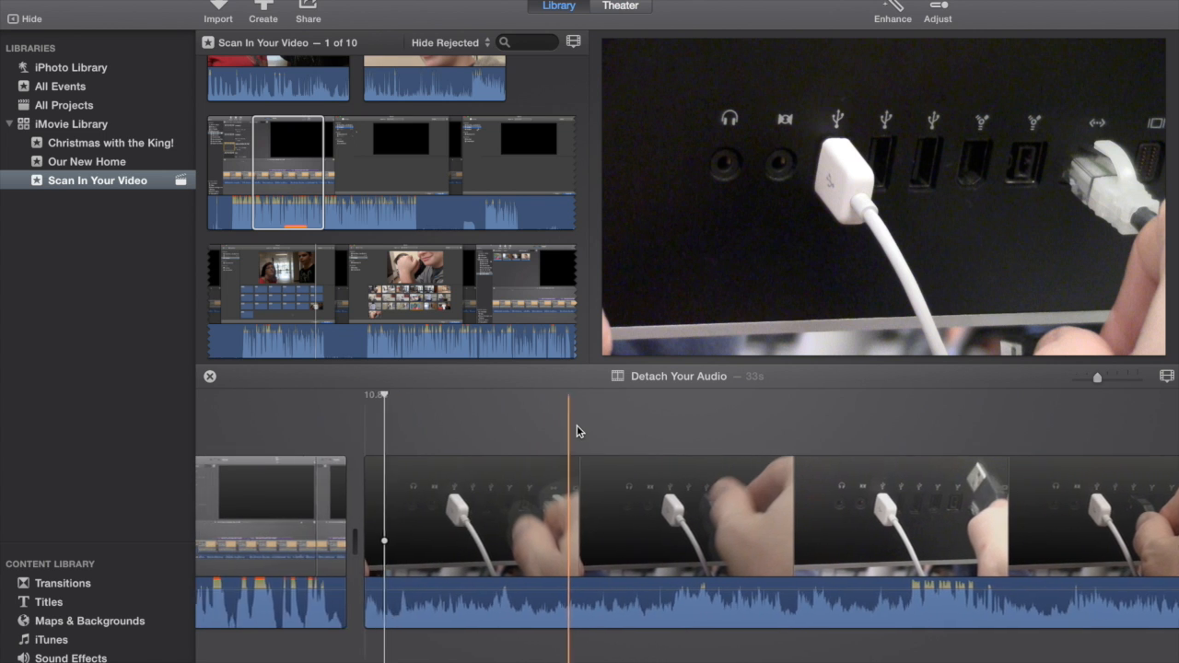
{"action": "scroll", "coordinate": [576, 424], "scroll_direction": "left", "scroll_amount": 2}
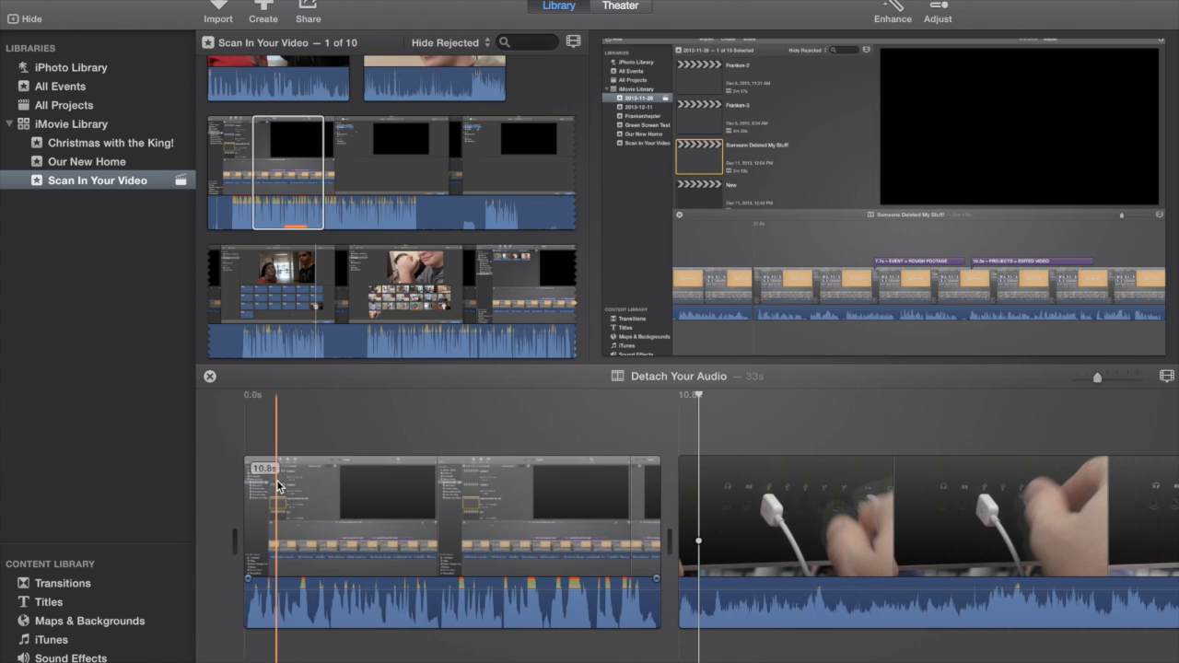
{"action": "scroll", "coordinate": [795, 442], "scroll_direction": "right", "scroll_amount": 7}
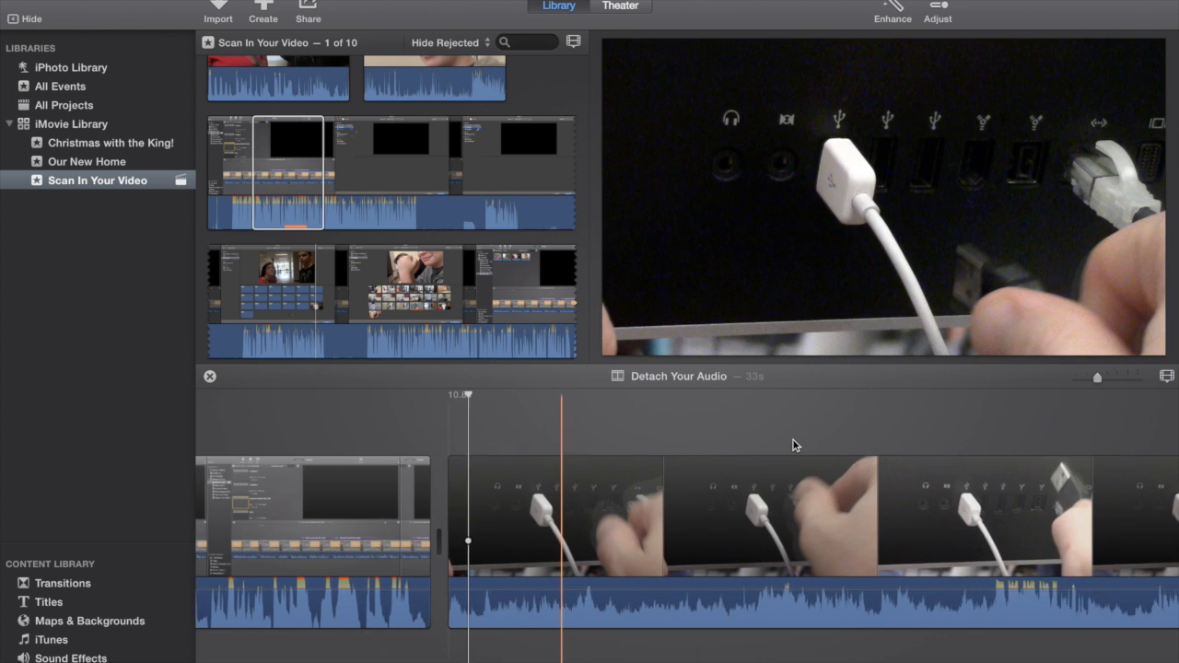
{"action": "scroll", "coordinate": [793, 442], "scroll_direction": "right", "scroll_amount": 3}
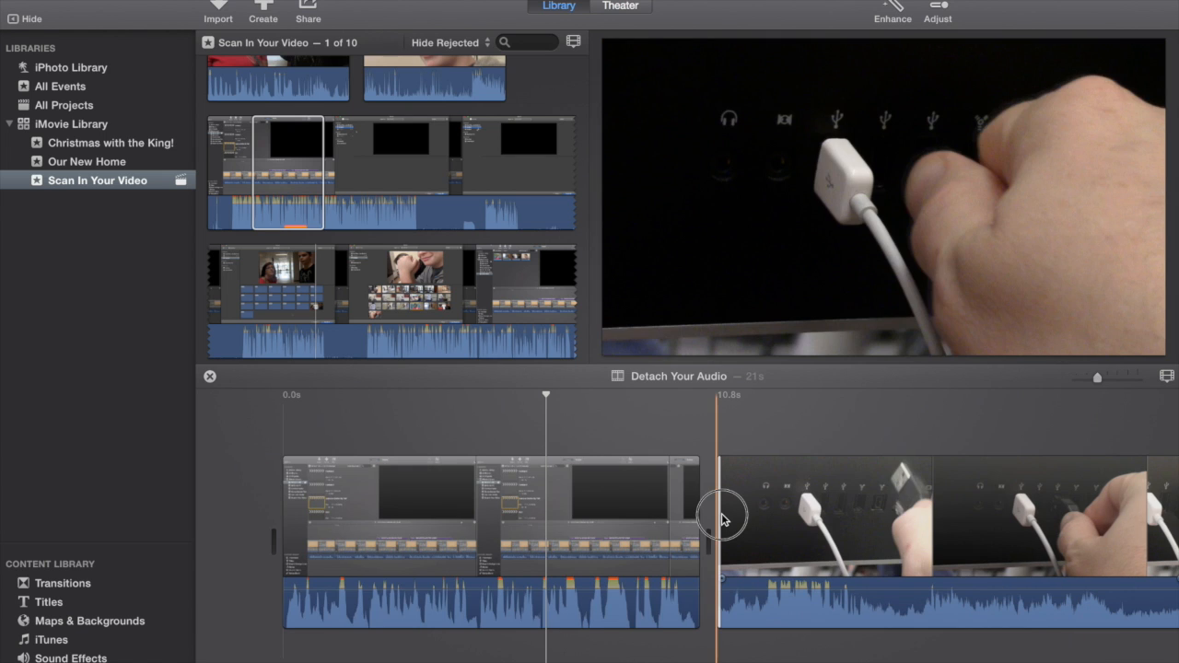
{"action": "left_click_drag", "start_coordinate": [722, 514], "coordinate": [725, 514]}
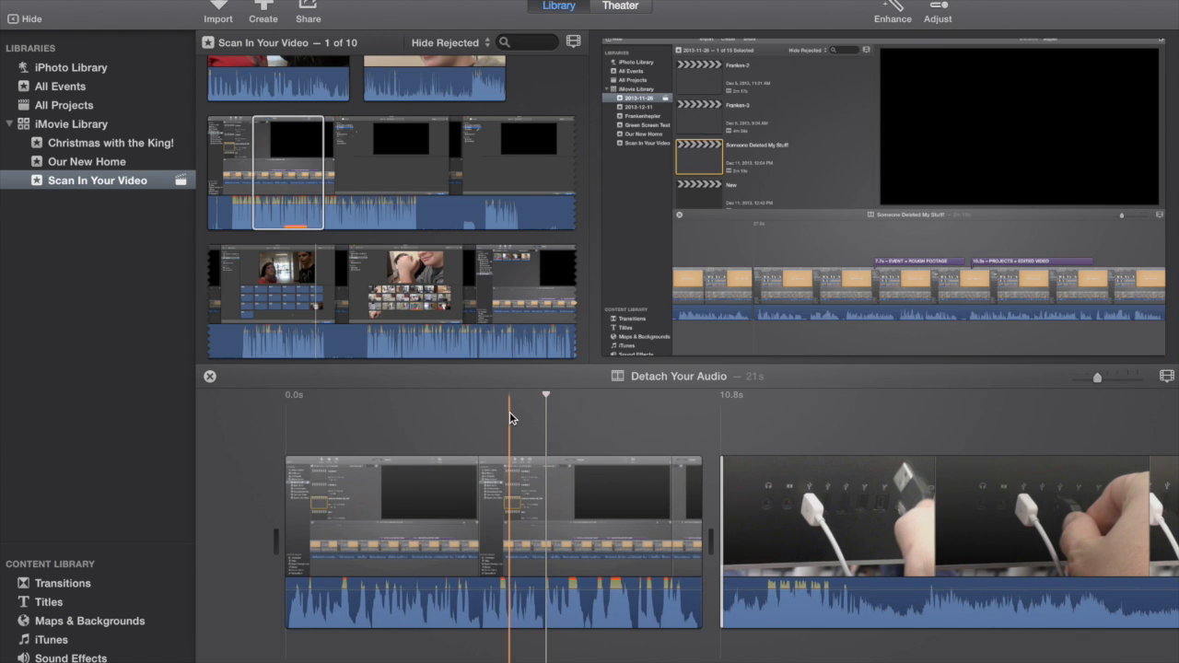
Step: Mute the USB cable clip by lowering its audio volume all the way down
{"action": "scroll", "coordinate": [726, 407], "scroll_direction": "right", "scroll_amount": 5}
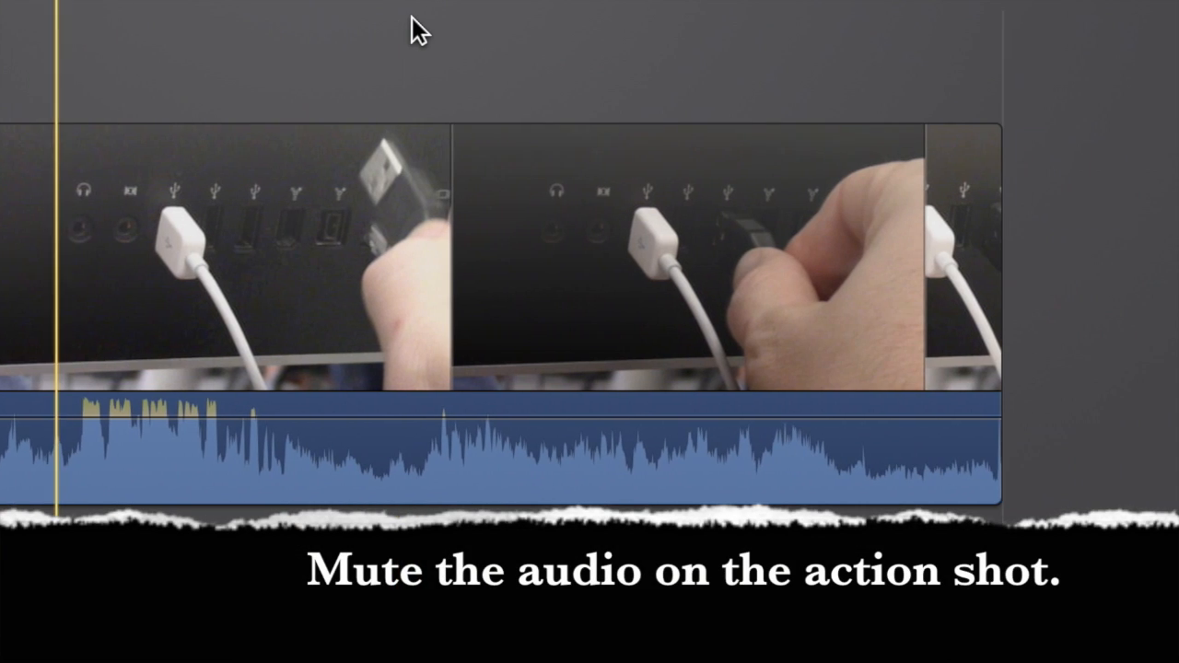
{"action": "scroll", "coordinate": [411, 17], "scroll_direction": "left", "scroll_amount": 5}
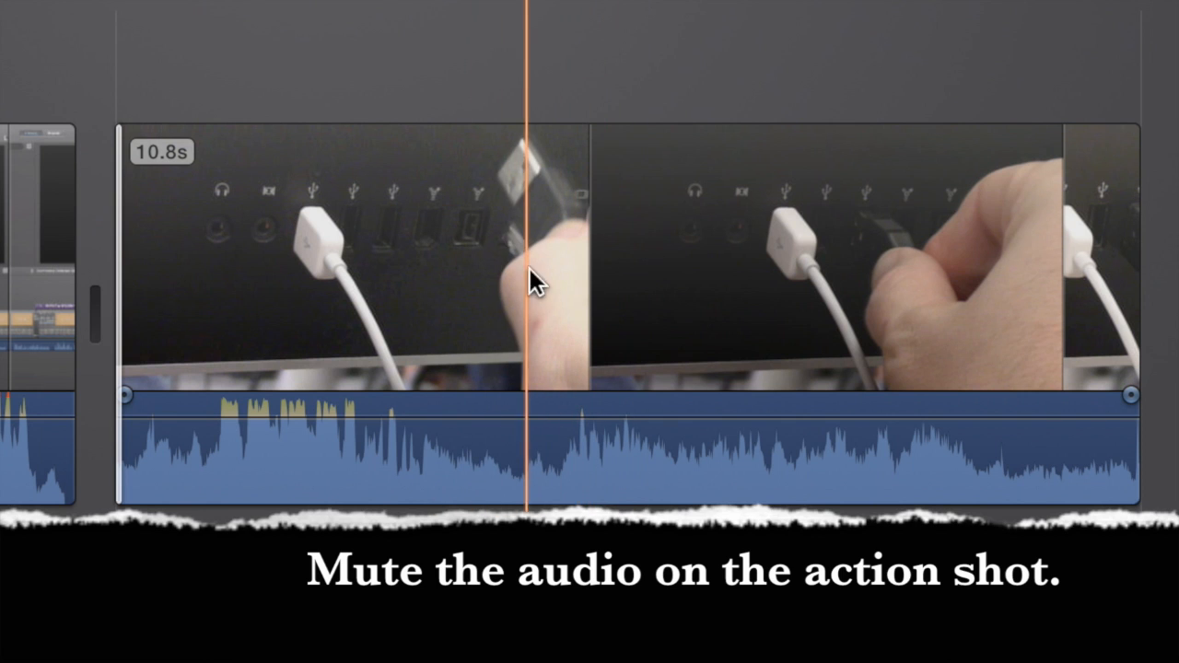
{"action": "left_click_drag", "start_coordinate": [479, 410], "coordinate": [495, 539]}
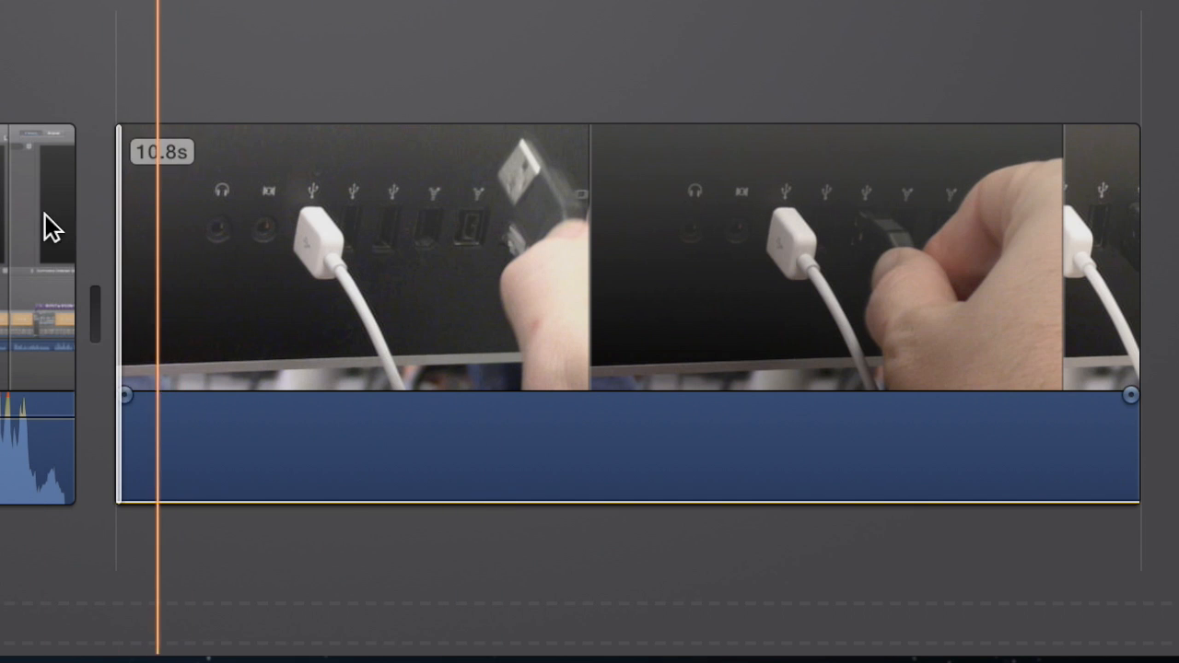
Step: Detach the audio from the first clip, the screen recording at 0.0s
{"action": "scroll", "coordinate": [380, 425], "scroll_direction": "left", "scroll_amount": 2}
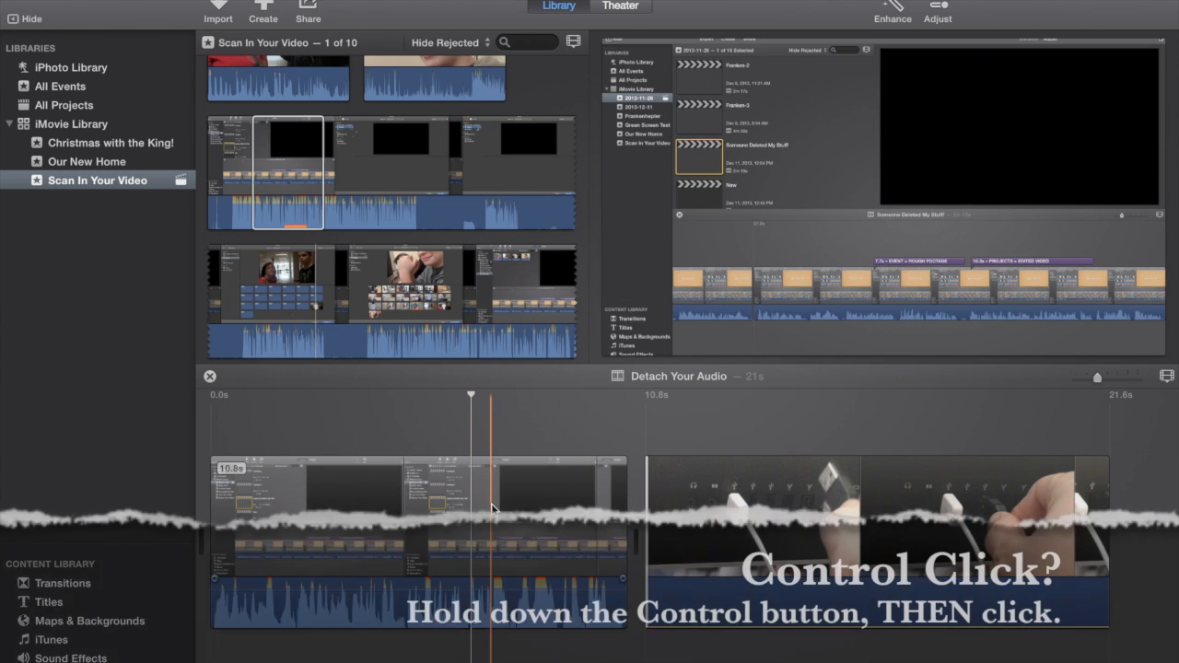
{"action": "right_click", "coordinate": [491, 507]}
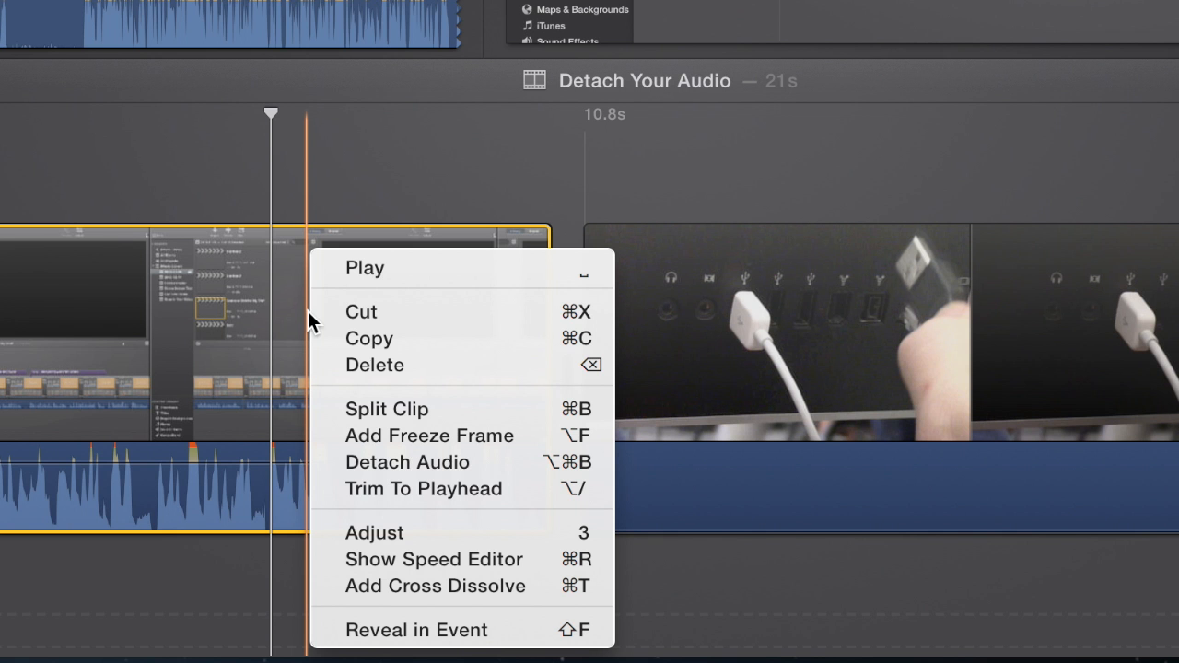
{"action": "left_click", "coordinate": [489, 469]}
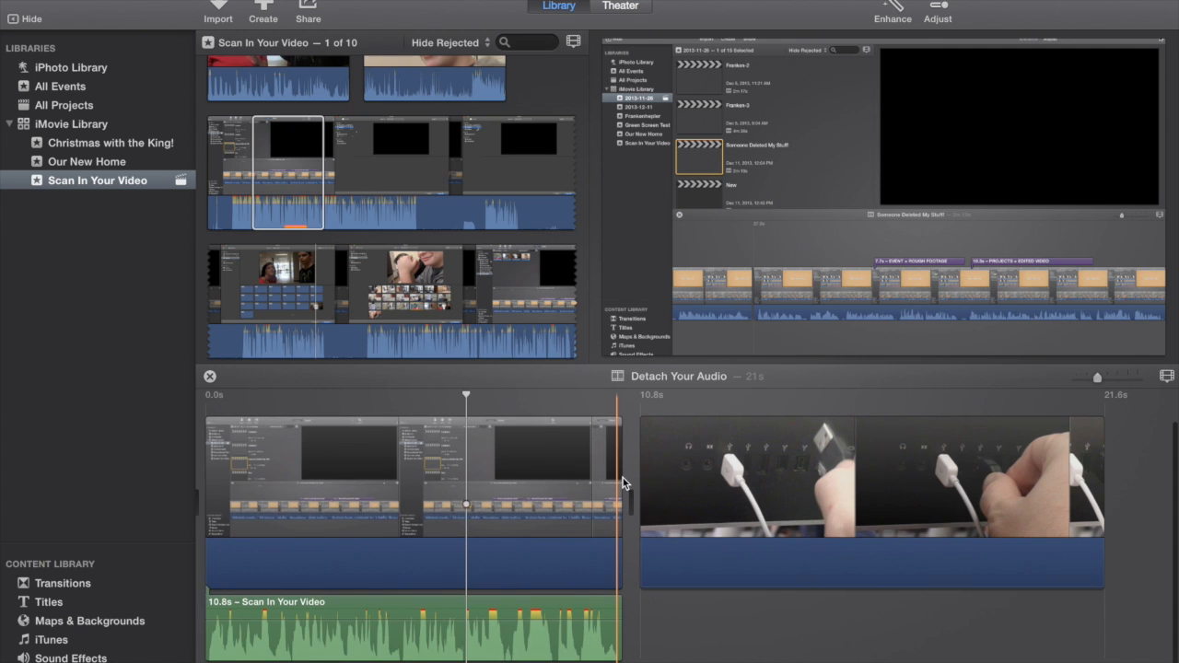
Step: Move the detached audio beneath the USB cable clip, starting at 10.8s, and play that section
{"action": "left_click_drag", "start_coordinate": [361, 599], "coordinate": [807, 592]}
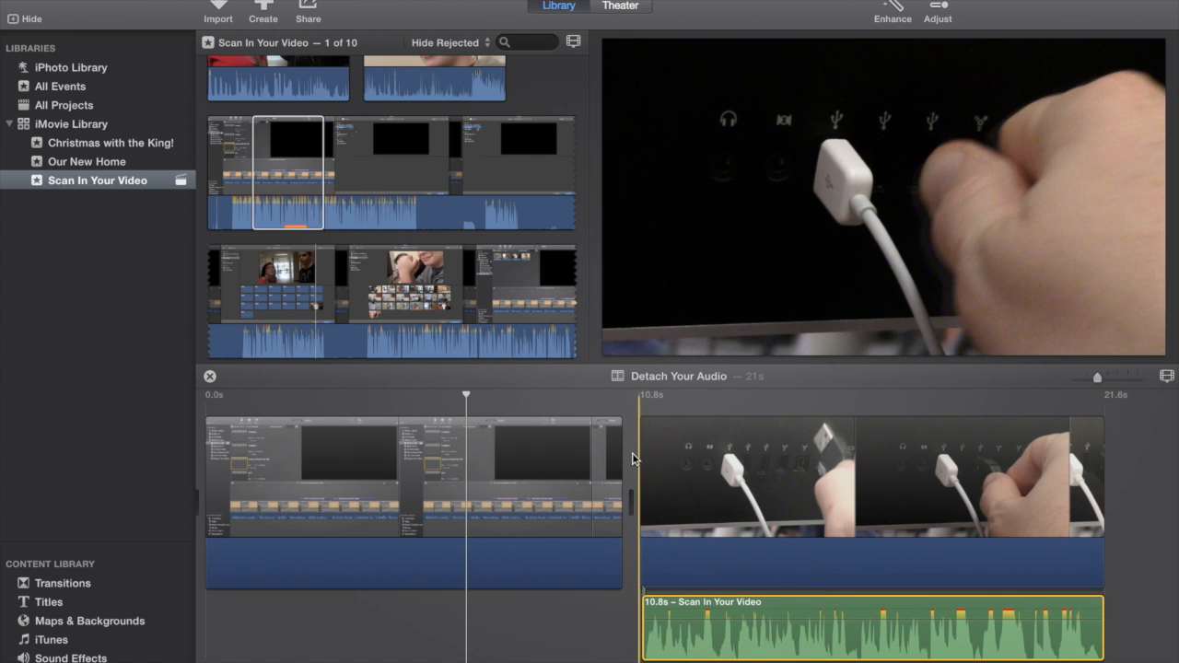
{"action": "key", "text": "space"}
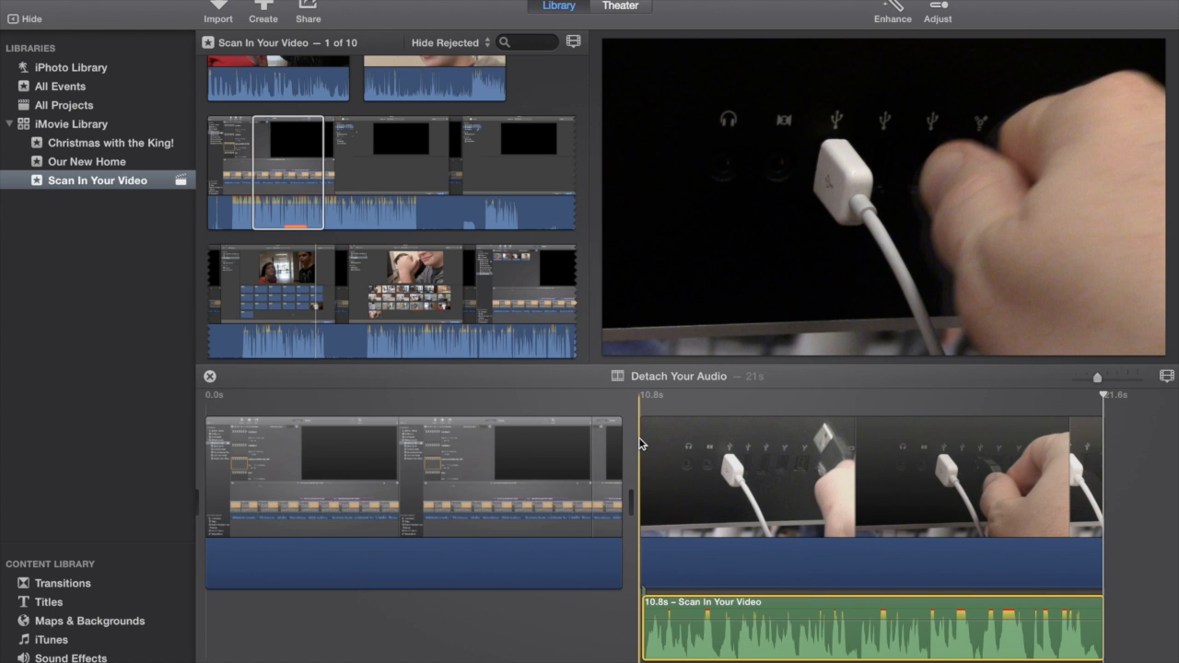
{"action": "key", "text": "space"}
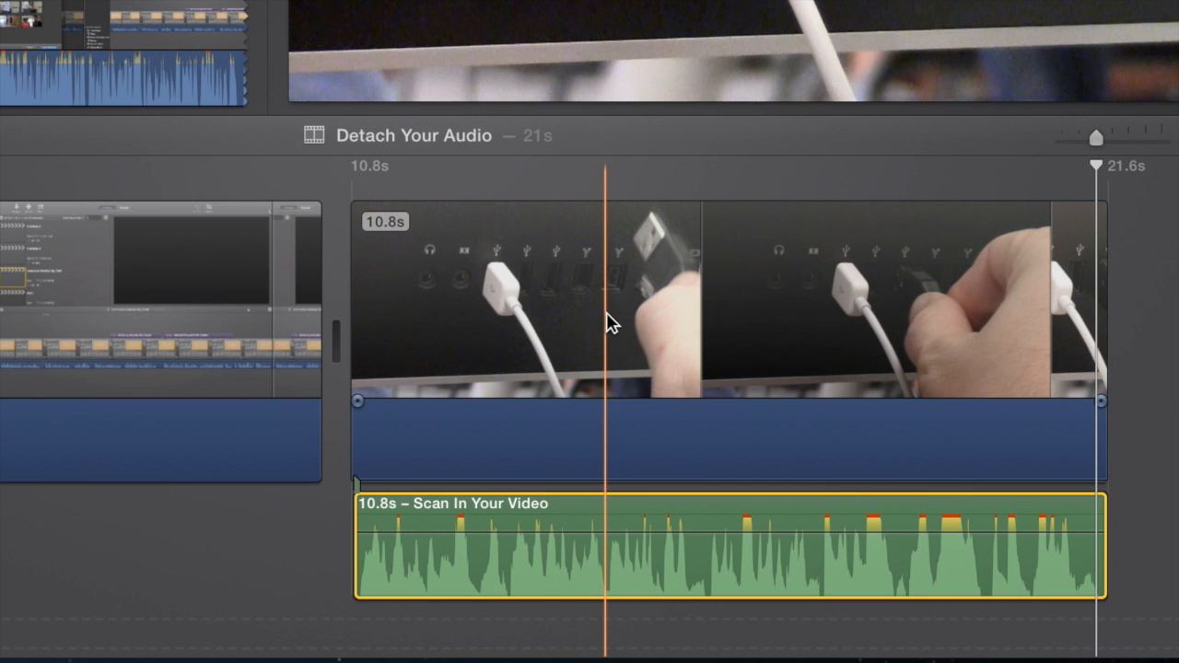
Step: Add a freeze frame about a third of the way into the USB cable clip and trim it to 3.7 s
{"action": "right_click", "coordinate": [608, 322]}
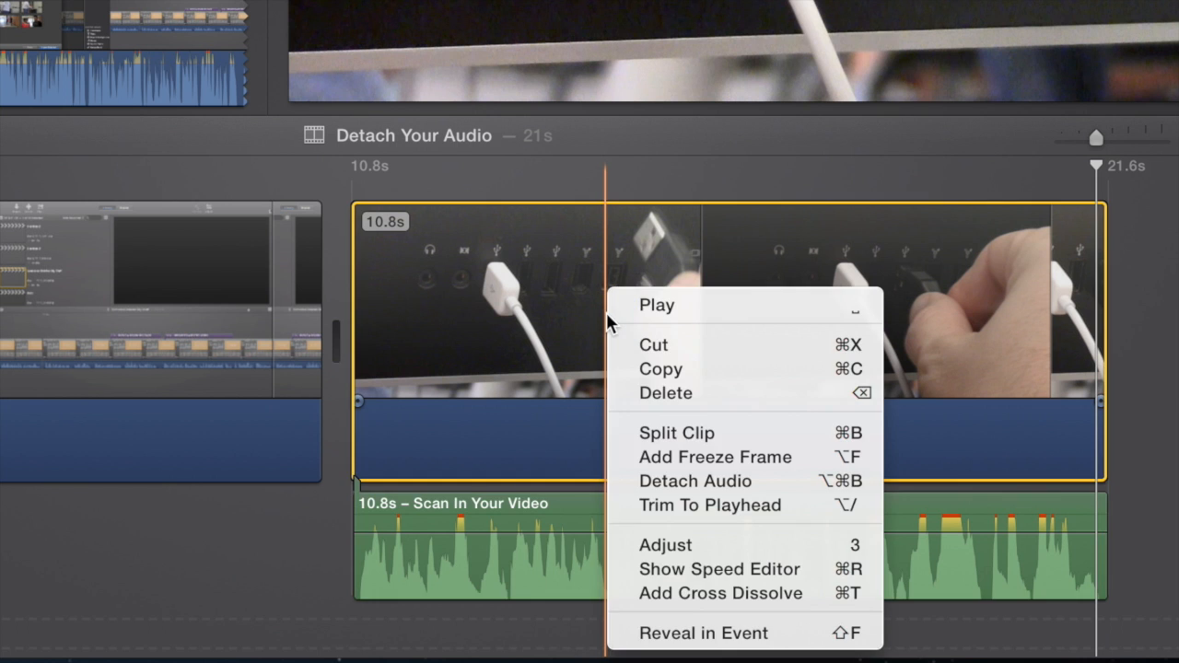
{"action": "left_click", "coordinate": [656, 458]}
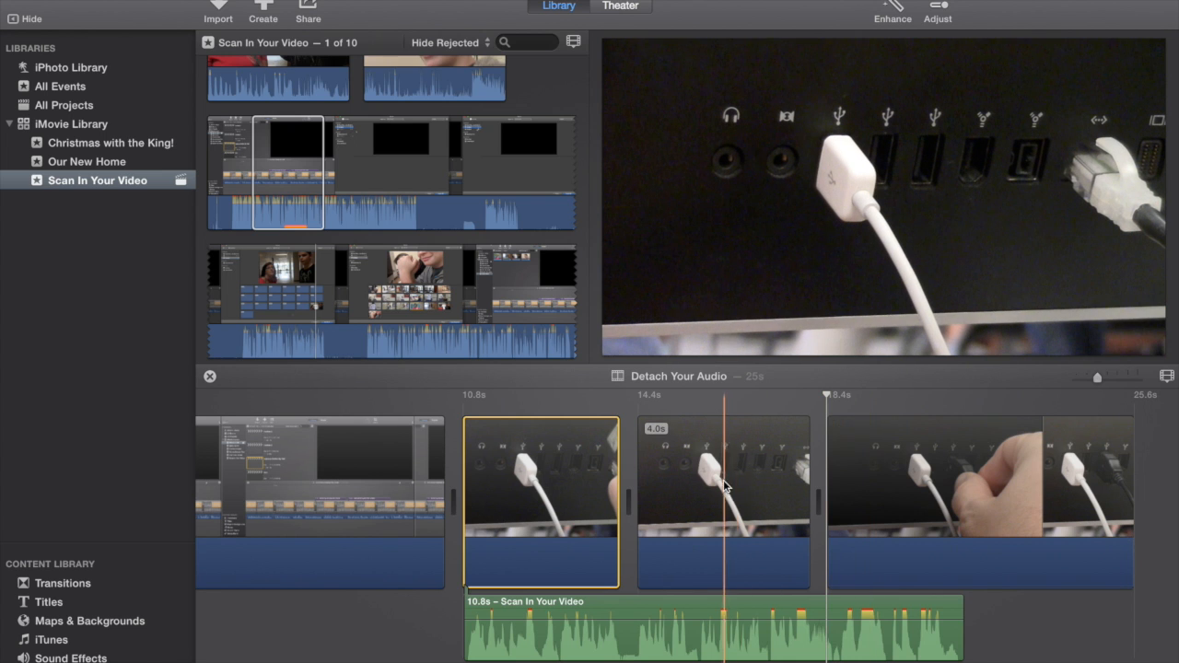
{"action": "left_click_drag", "start_coordinate": [807, 489], "coordinate": [796, 494]}
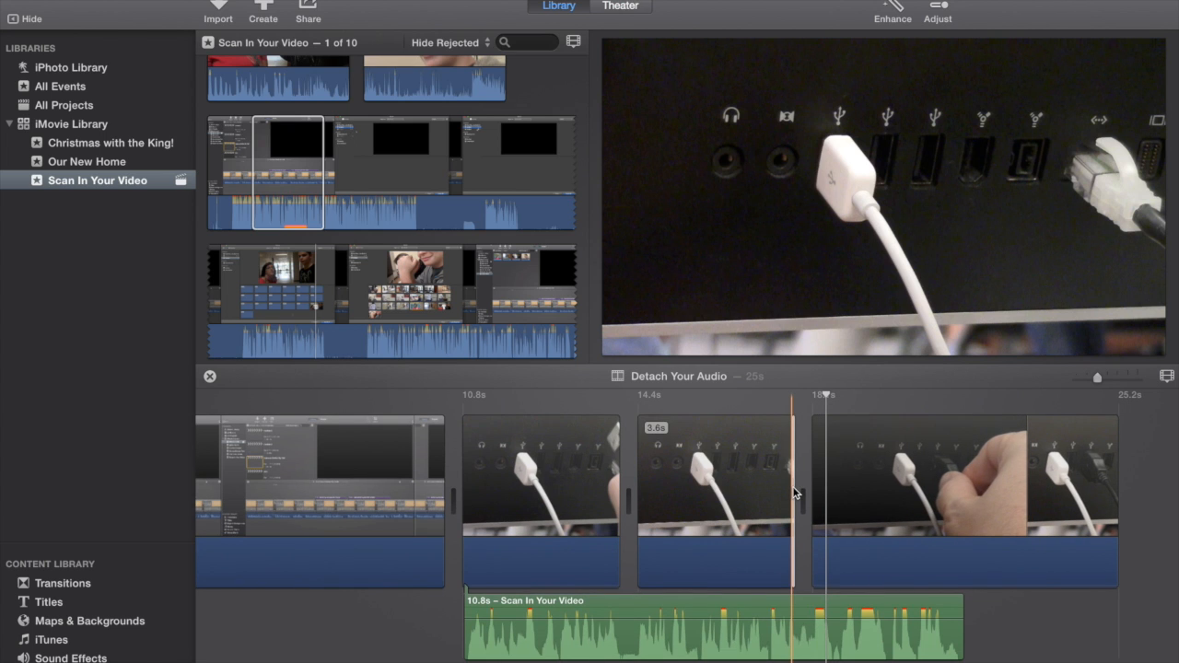
{"action": "left_click_drag", "start_coordinate": [796, 494], "coordinate": [799, 493]}
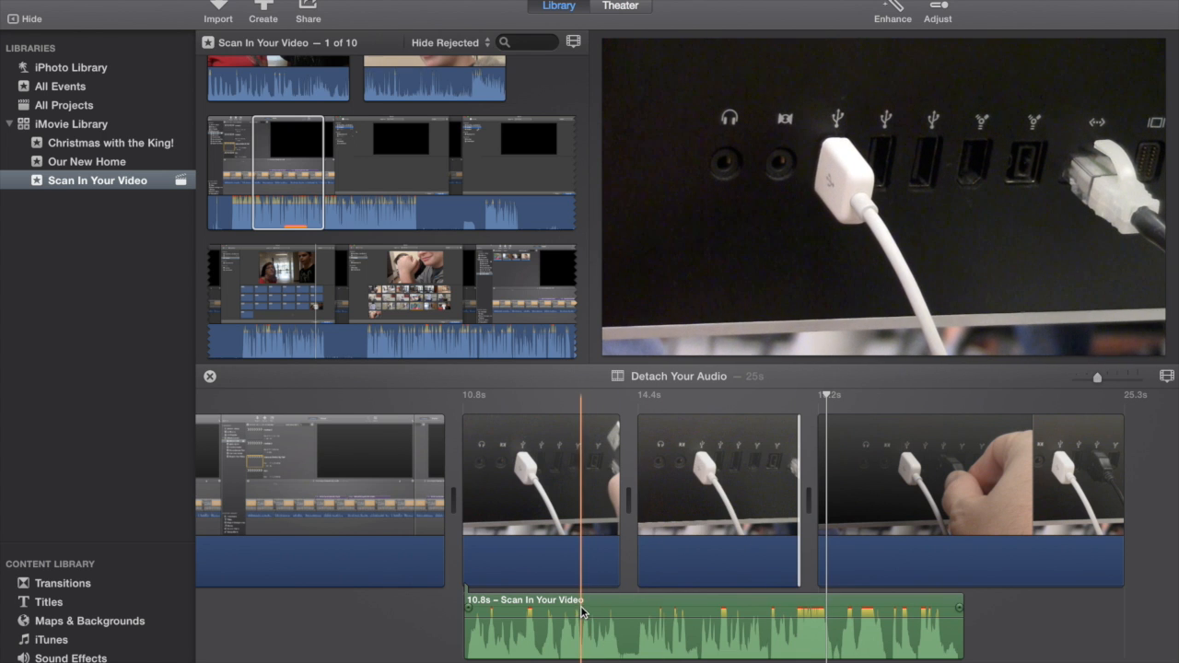
Step: Move the detached audio under the freeze frame, delete the USB footage segment before the freeze frame, and play the result
{"action": "left_click_drag", "start_coordinate": [582, 611], "coordinate": [750, 602]}
{"action": "left_click", "coordinate": [571, 487]}
{"action": "key", "text": "Delete"}
{"action": "key", "text": "space"}
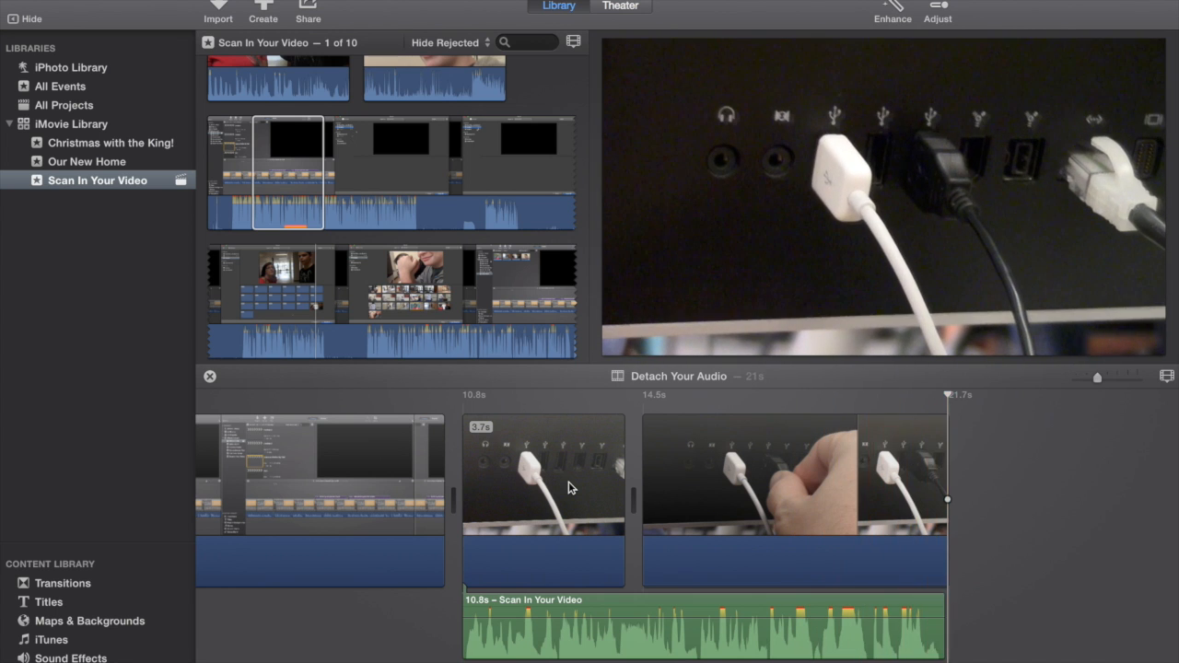
Step: Delete the silent screen-recording clip at the start of the timeline
{"action": "scroll", "coordinate": [427, 415], "scroll_direction": "left", "scroll_amount": 3}
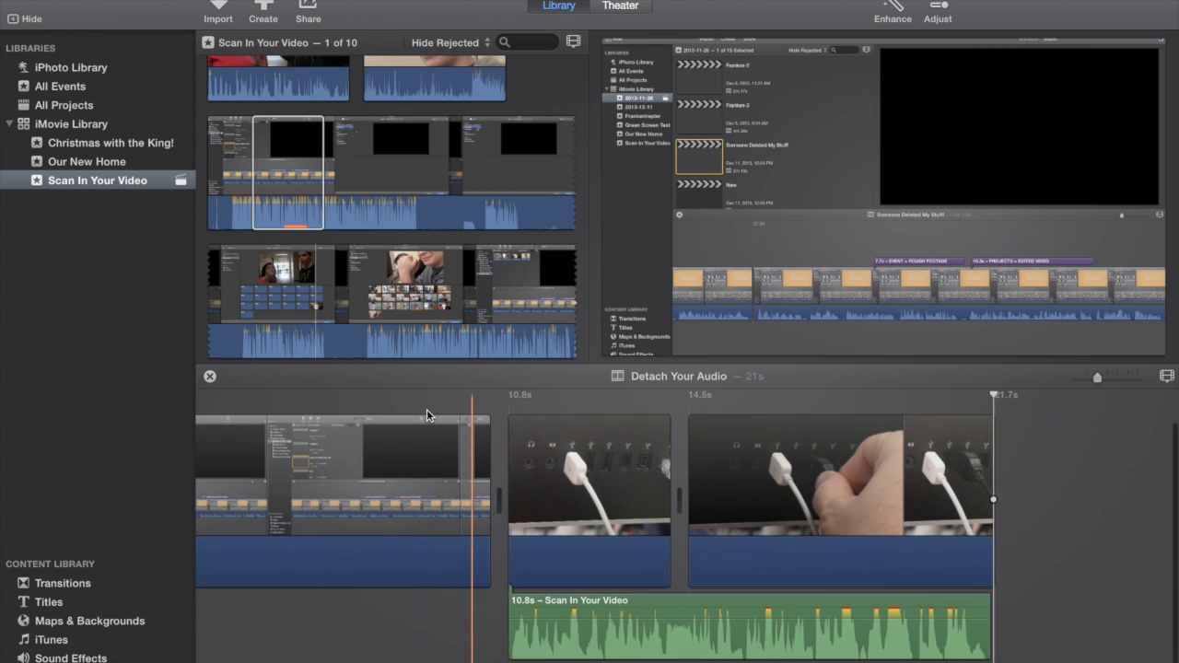
{"action": "scroll", "coordinate": [426, 415], "scroll_direction": "left", "scroll_amount": 5}
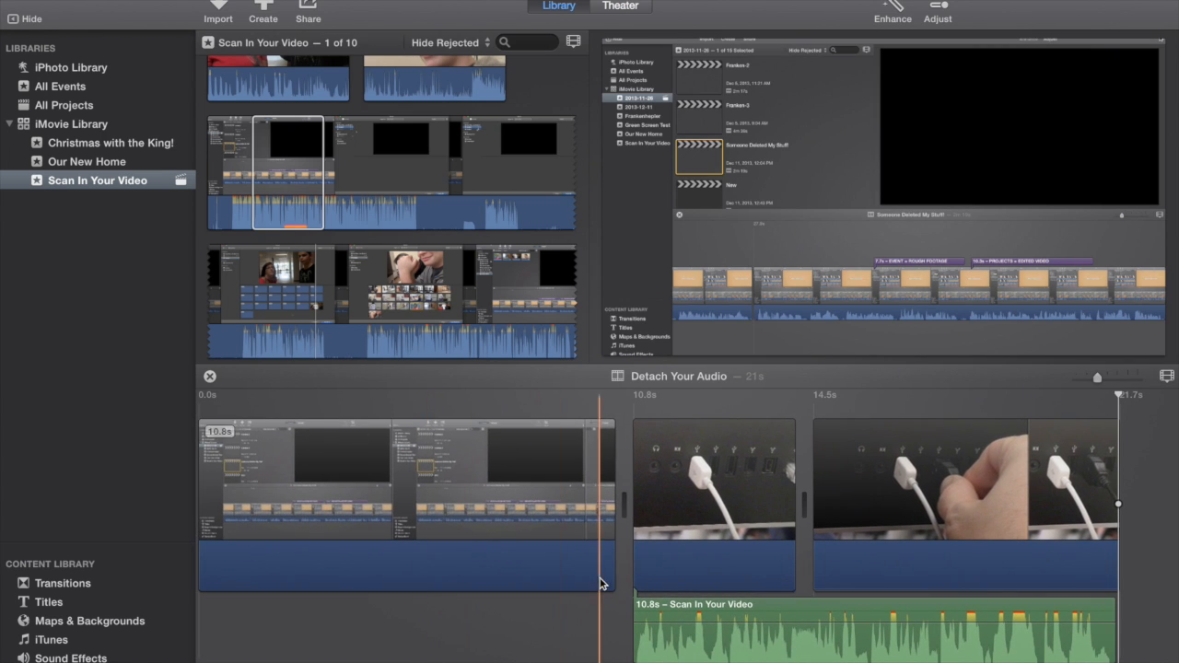
{"action": "left_click", "coordinate": [447, 489]}
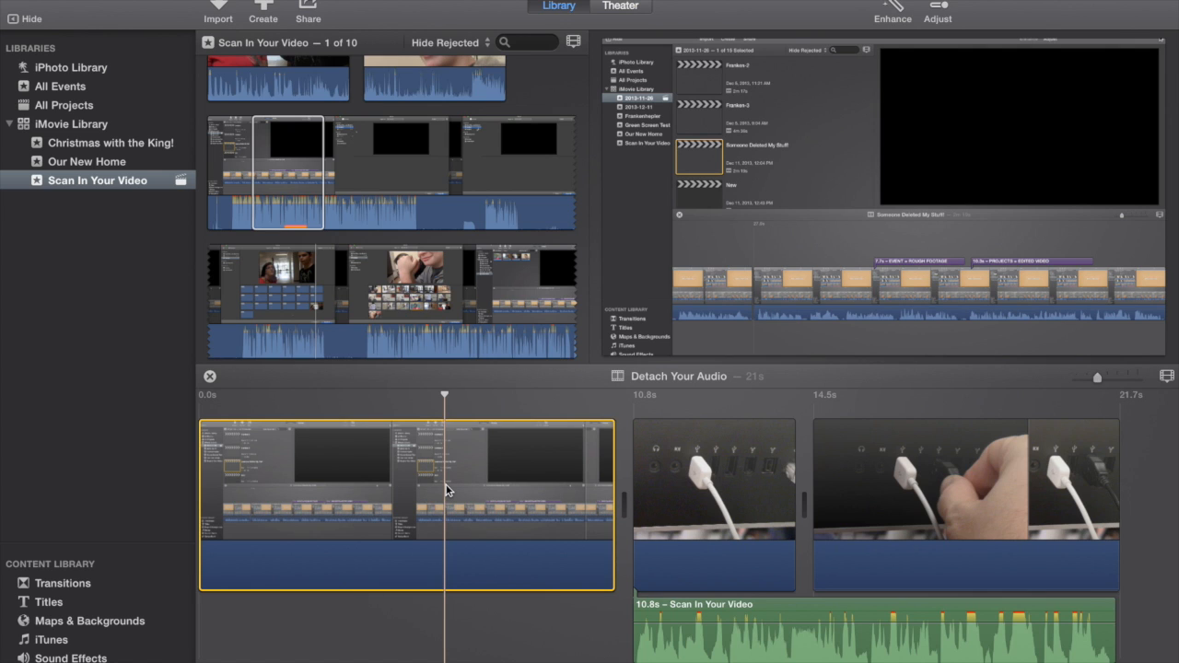
{"action": "key", "text": "Delete"}
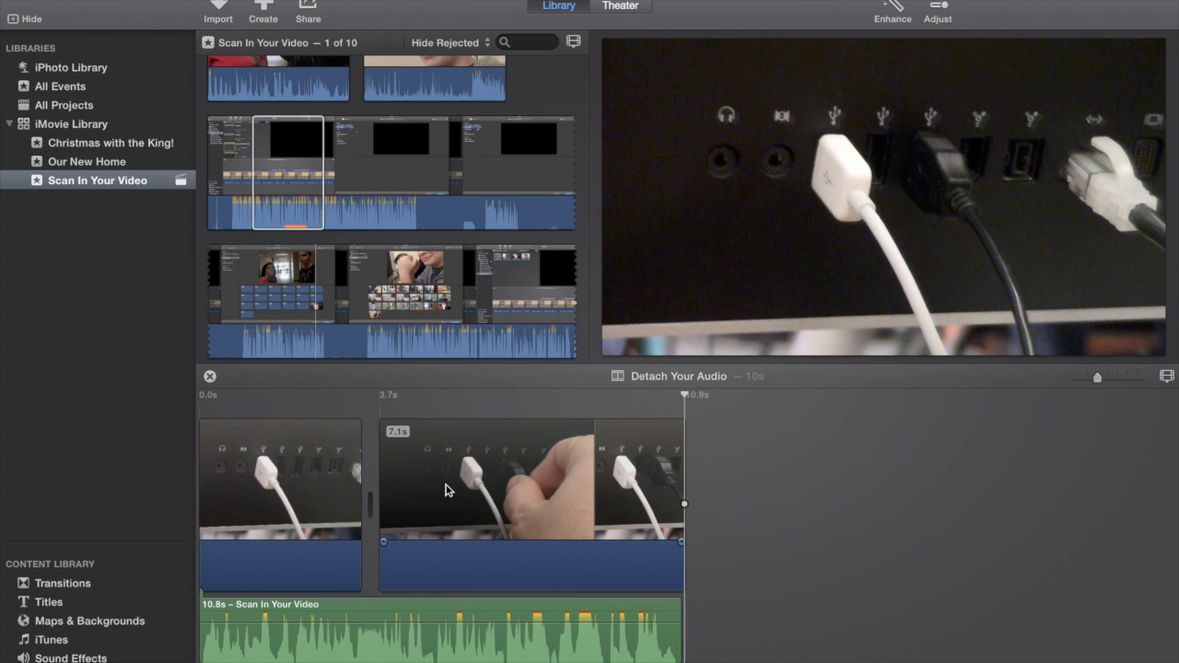
{"action": "scroll", "coordinate": [904, 548], "scroll_direction": "left", "scroll_amount": 1}
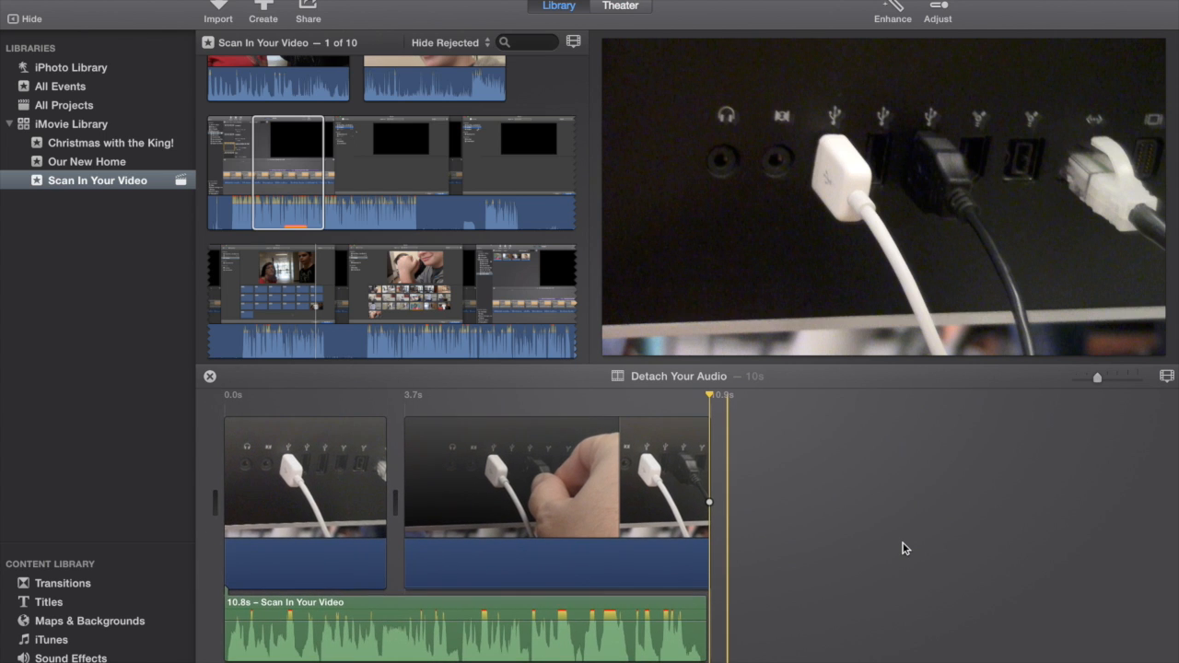